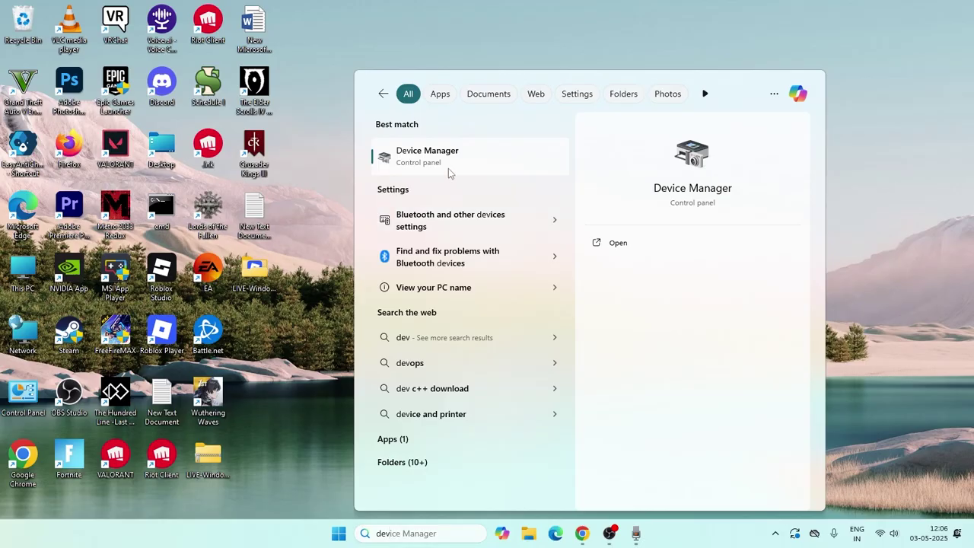
# Launch Device Manager from the Windows Search best match.
pyautogui.click(448, 169)
# Maximize Device Manager, expand Human Interface Devices and inspect the HID-compliant phone's context menu.
pyautogui.click(480, 36)
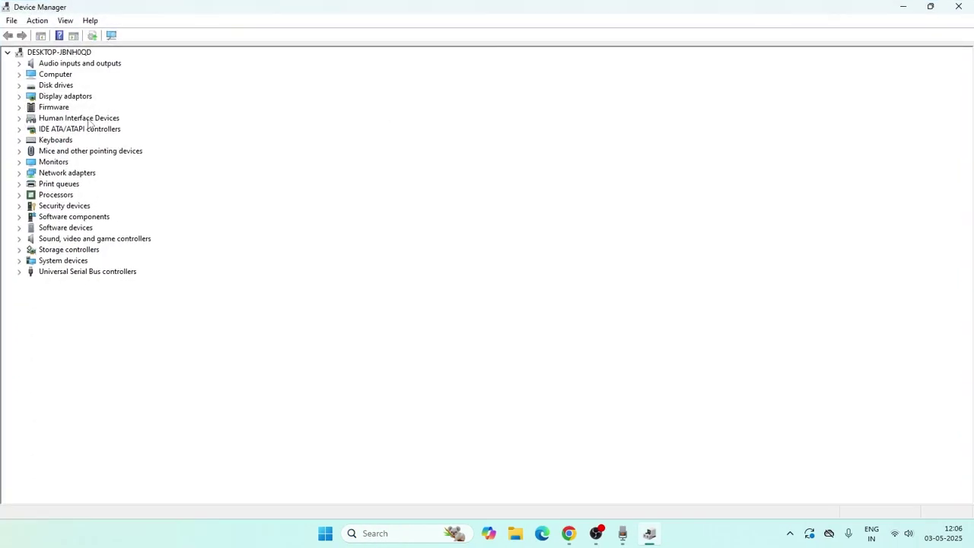
pyautogui.click(19, 120)
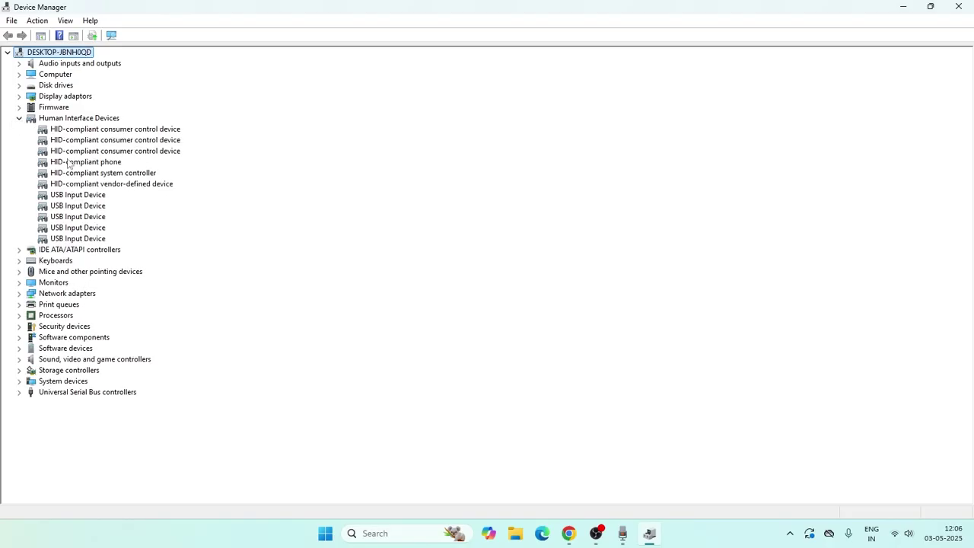
pyautogui.rightClick(111, 166)
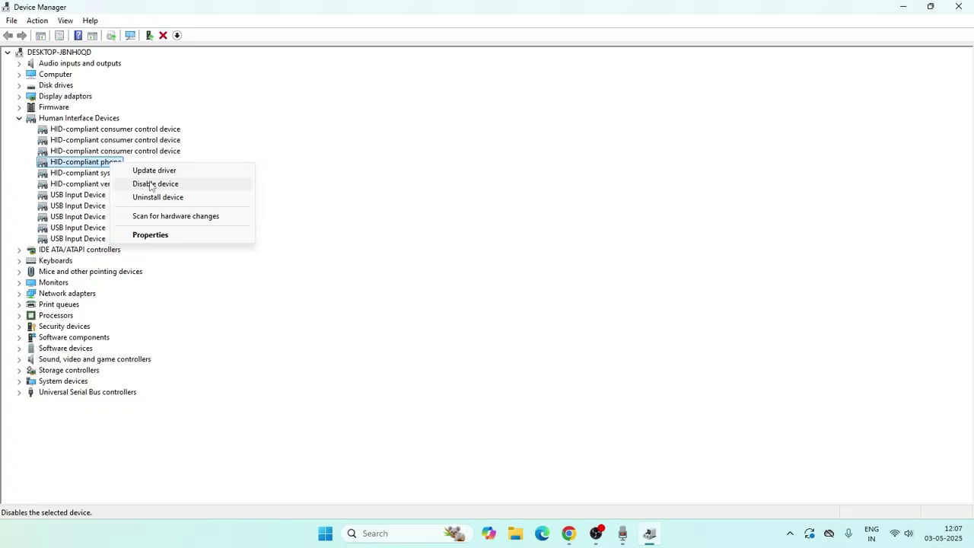
pyautogui.click(316, 186)
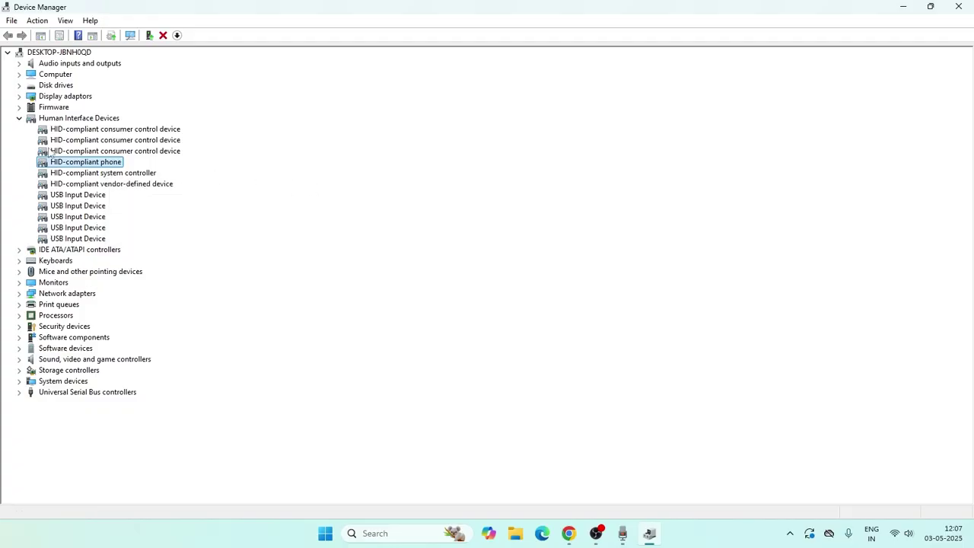
# Inspect the HID-compliant mouse under Mice and other pointing devices, leaving all categories collapsed.
pyautogui.click(19, 120)
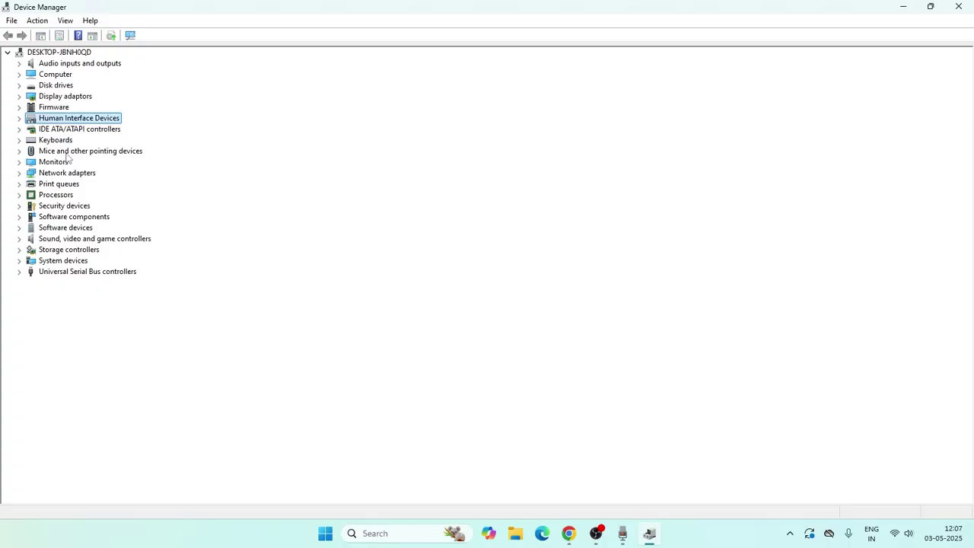
pyautogui.click(19, 151)
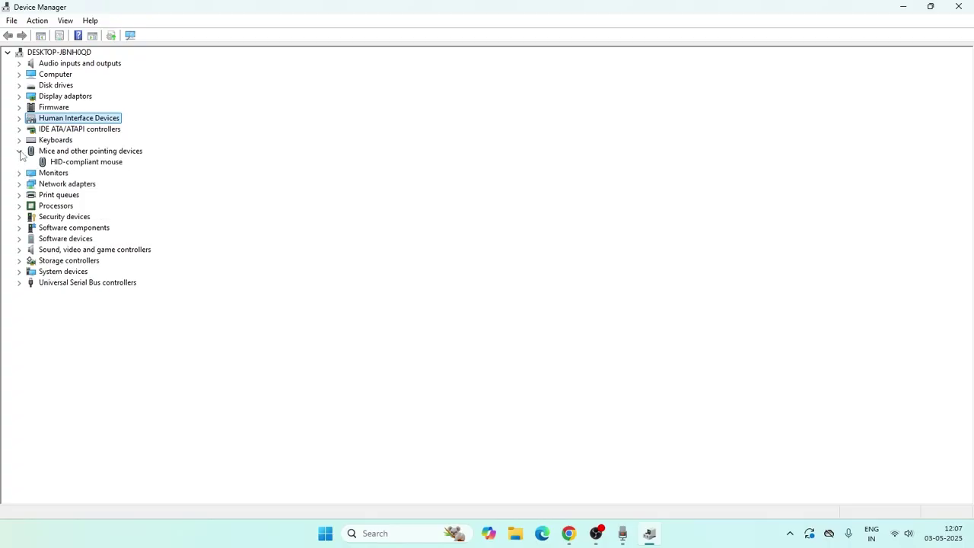
pyautogui.rightClick(104, 165)
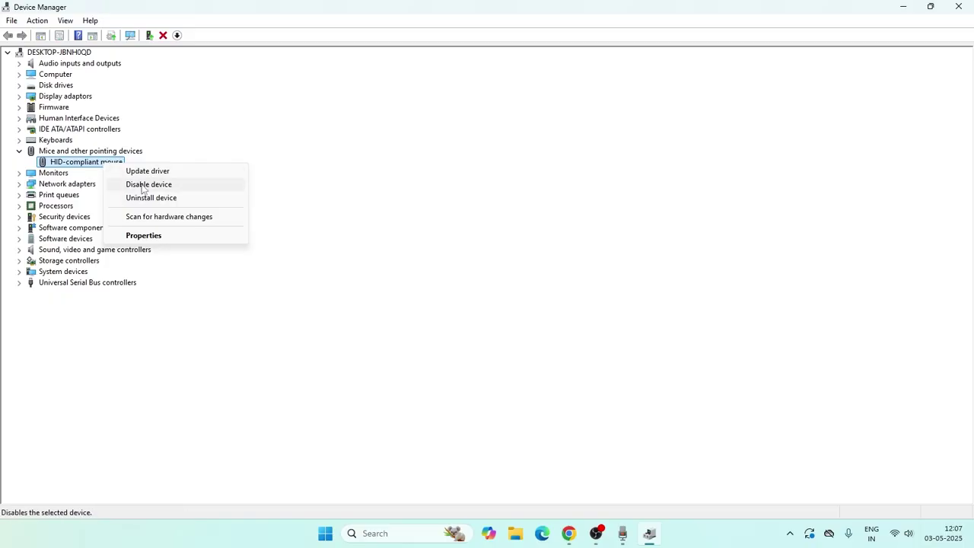
pyautogui.click(270, 202)
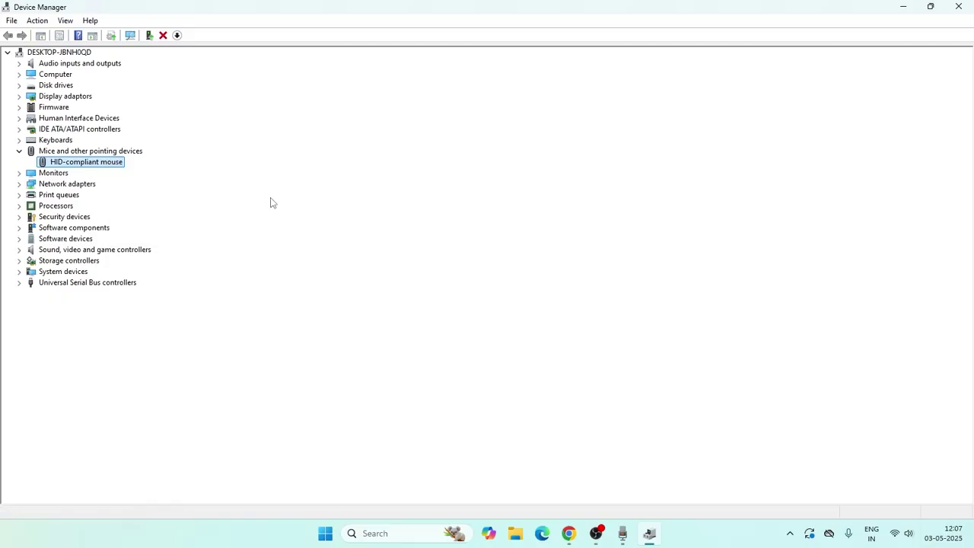
pyautogui.click(19, 152)
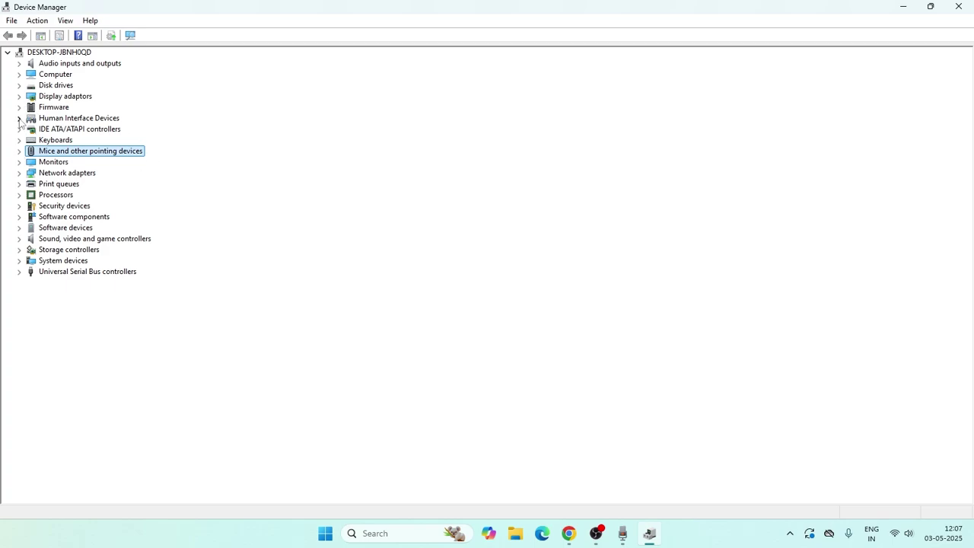
# Review the HID-compliant phone's Power Management tab, leaving wake disabled, then collapse Human Interface Devices.
pyautogui.click(19, 118)
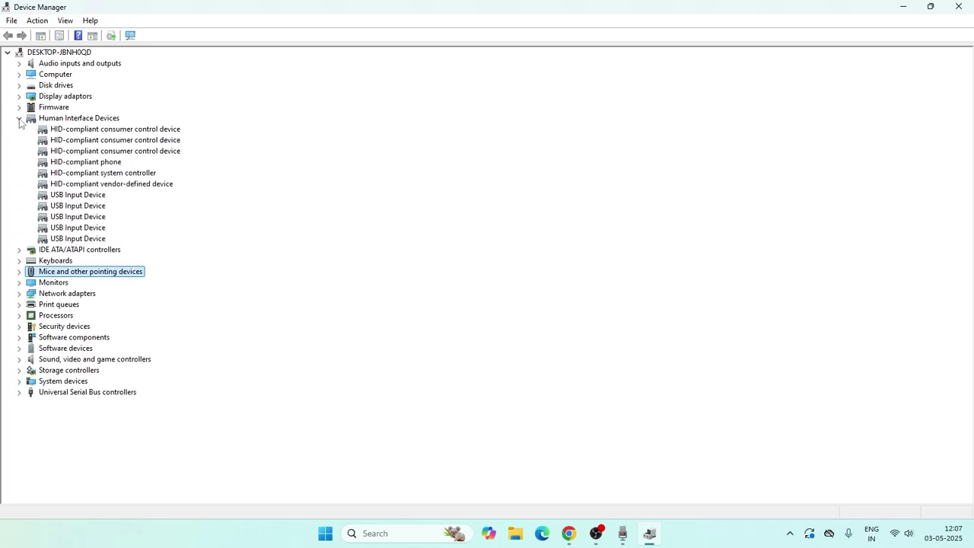
pyautogui.rightClick(107, 165)
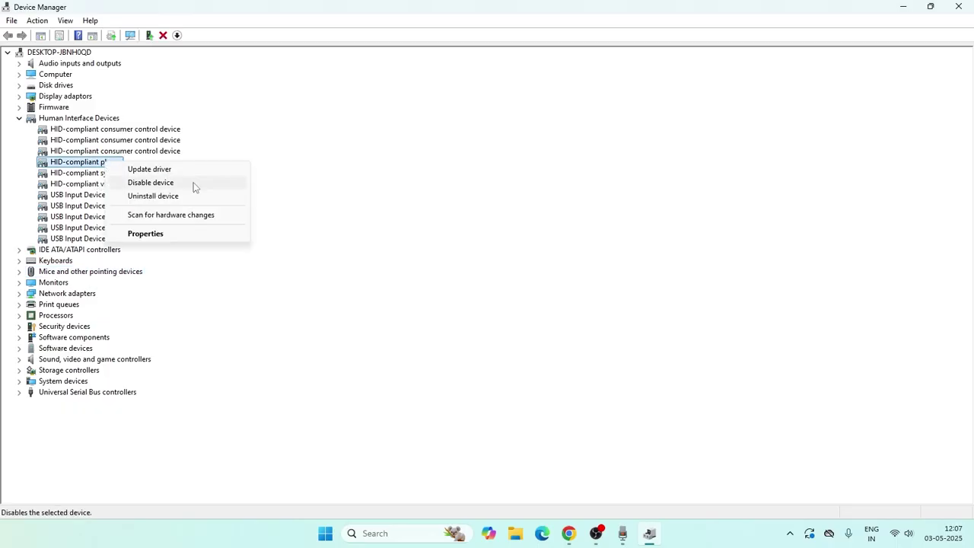
pyautogui.click(159, 235)
pyautogui.click(487, 151)
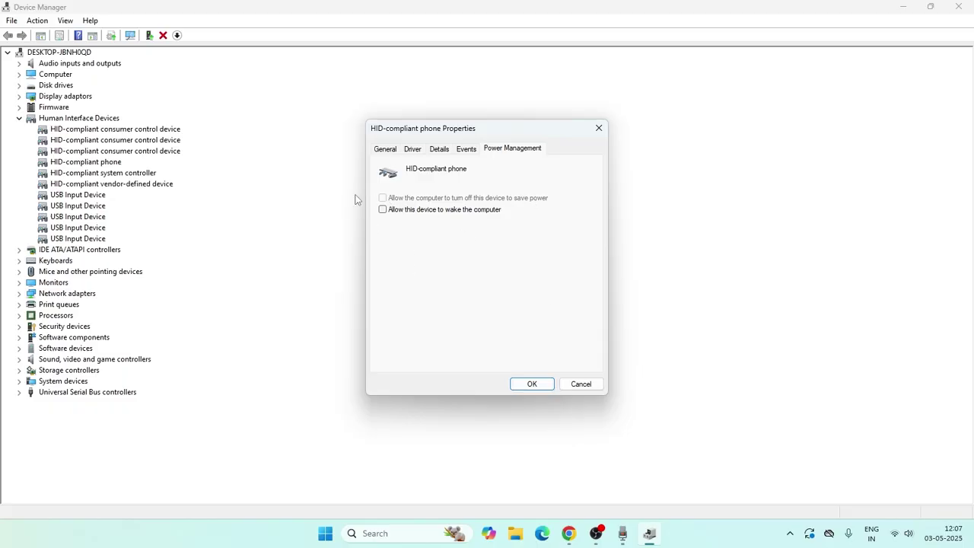
pyautogui.click(530, 384)
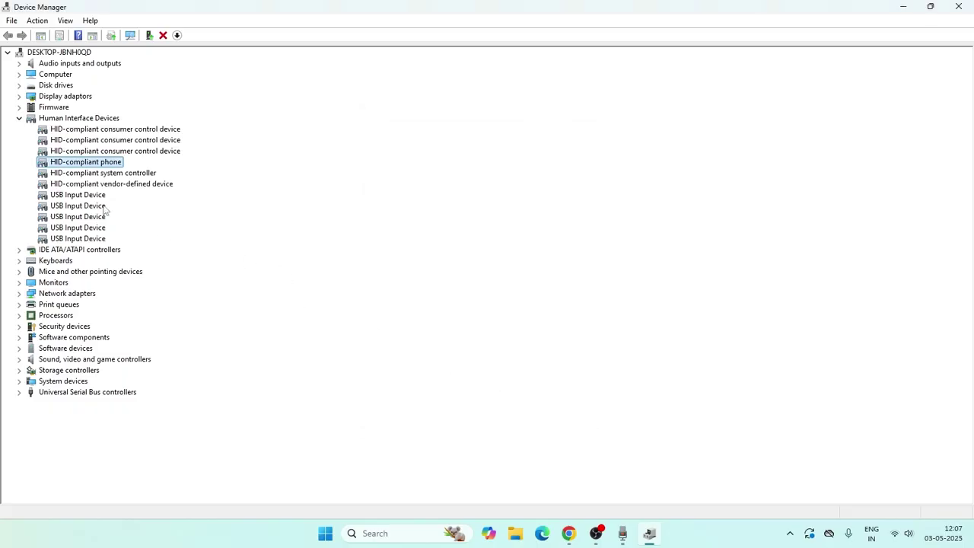
pyautogui.click(19, 118)
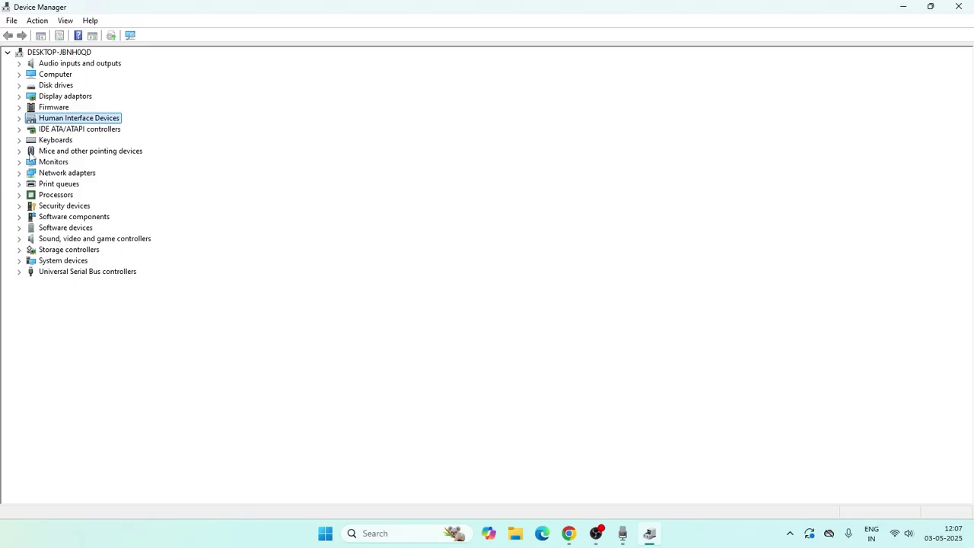
# Enable 'Allow this device to wake the computer' for the HID-compliant mouse and confirm.
pyautogui.click(19, 151)
pyautogui.rightClick(100, 164)
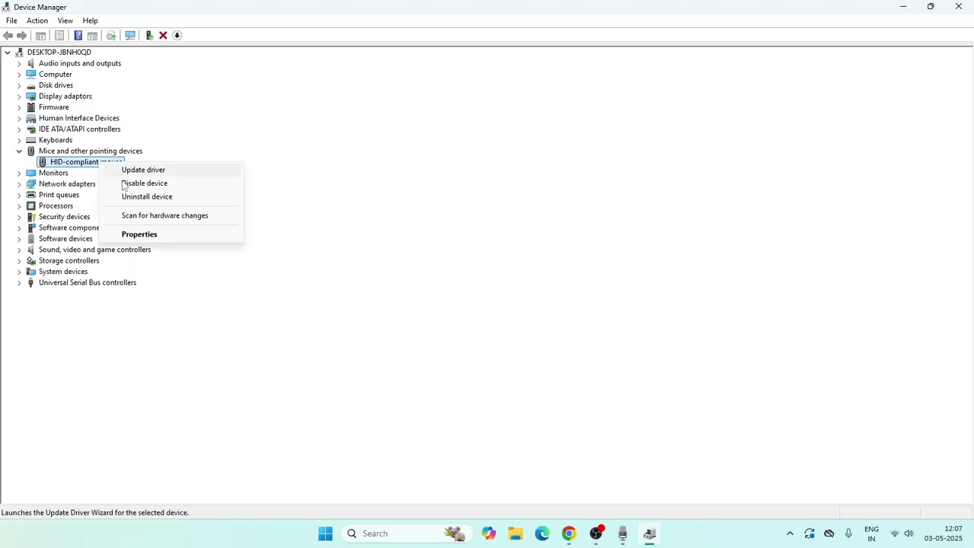
pyautogui.click(141, 234)
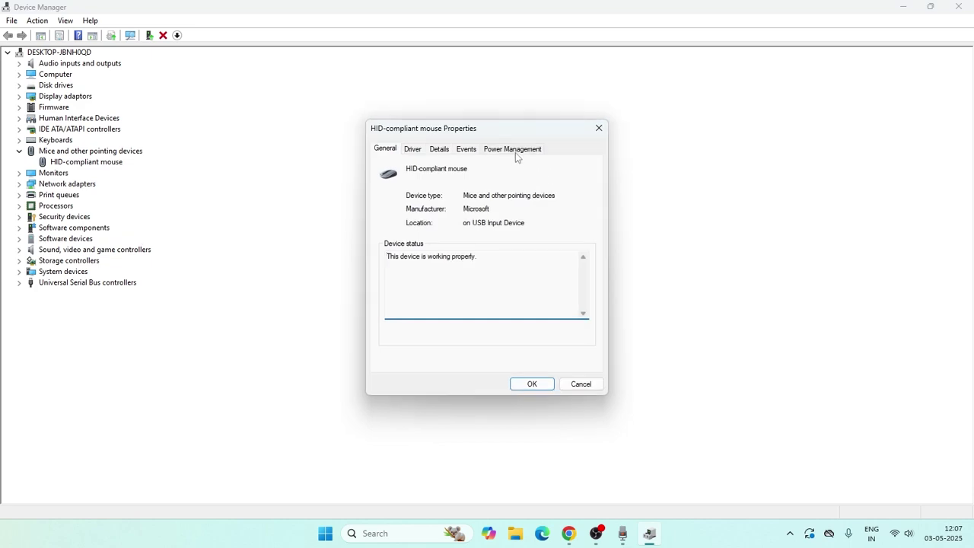
pyautogui.click(515, 151)
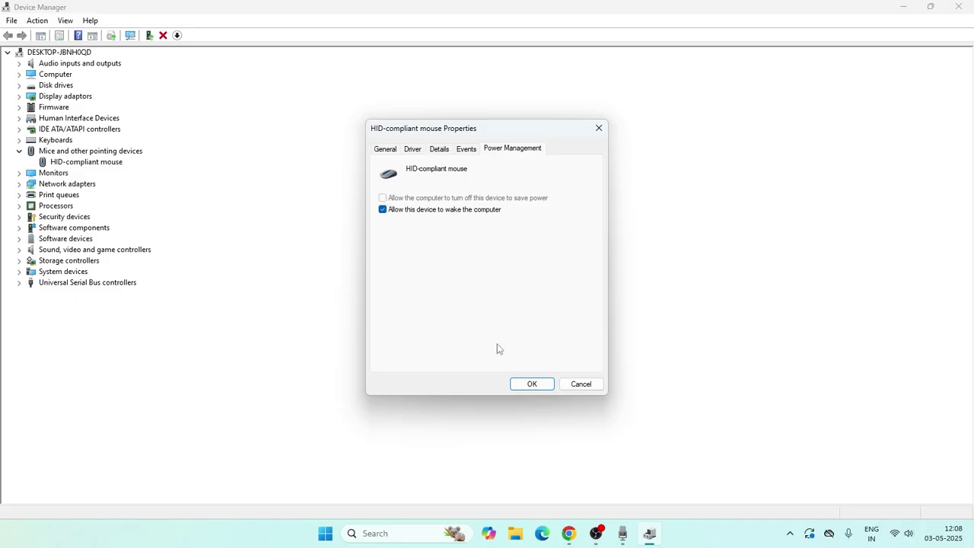
pyautogui.click(532, 383)
pyautogui.click(19, 150)
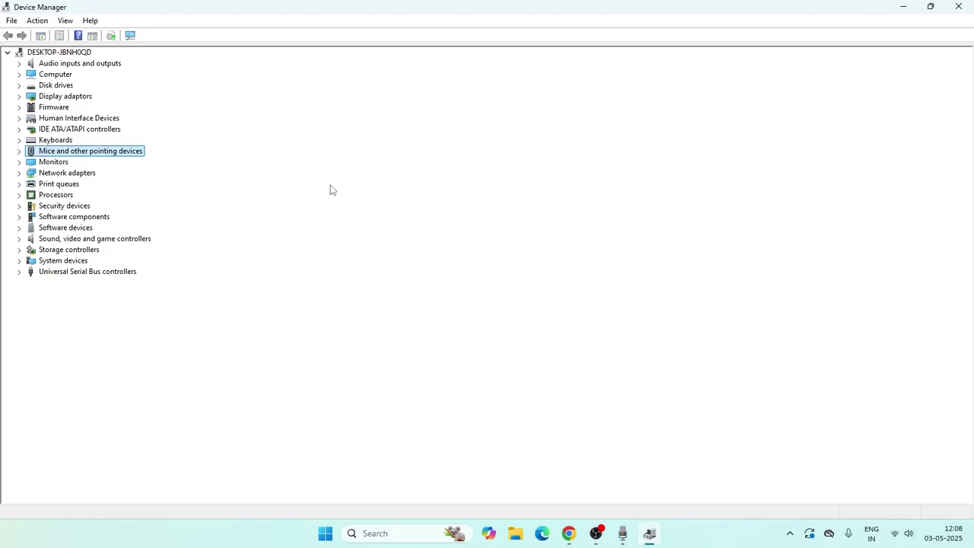
pyautogui.click(20, 119)
pyautogui.rightClick(106, 164)
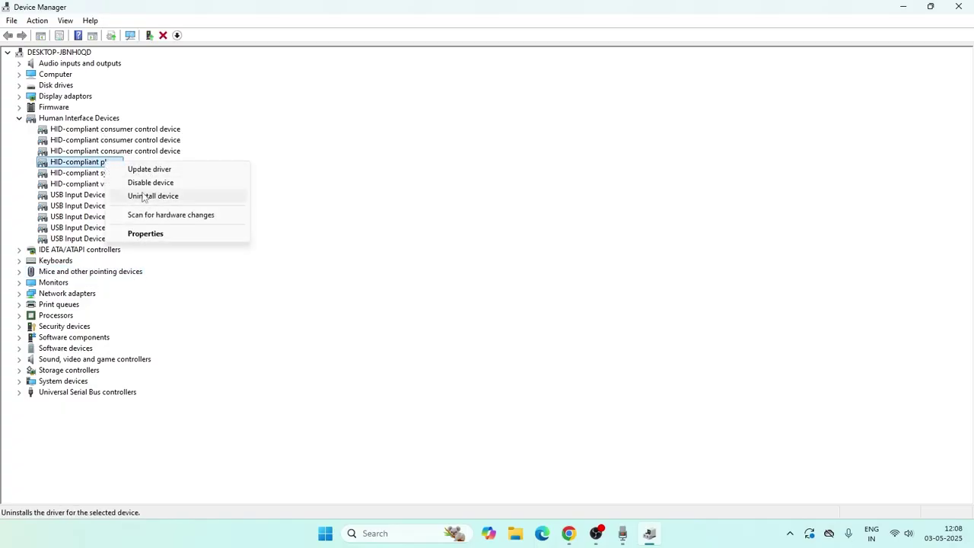
pyautogui.click(406, 257)
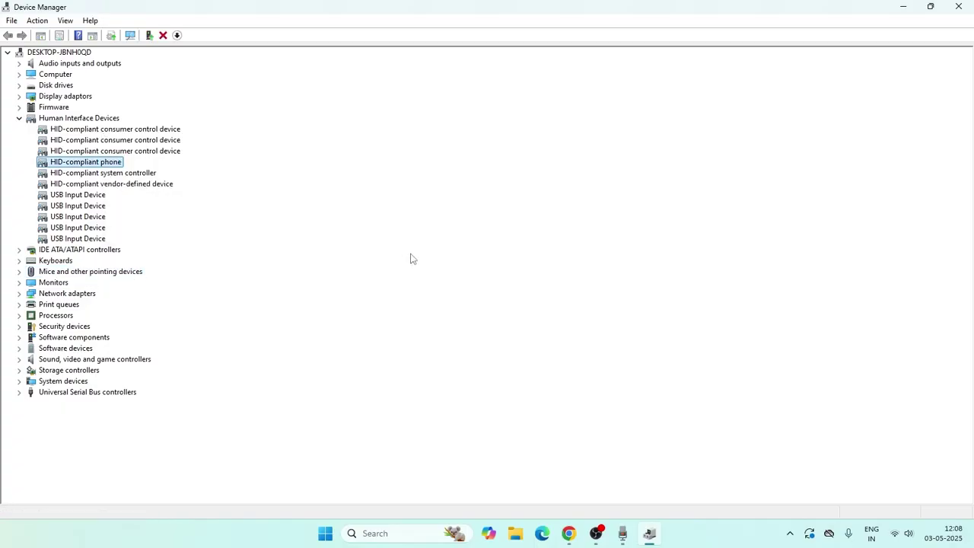
pyautogui.click(19, 119)
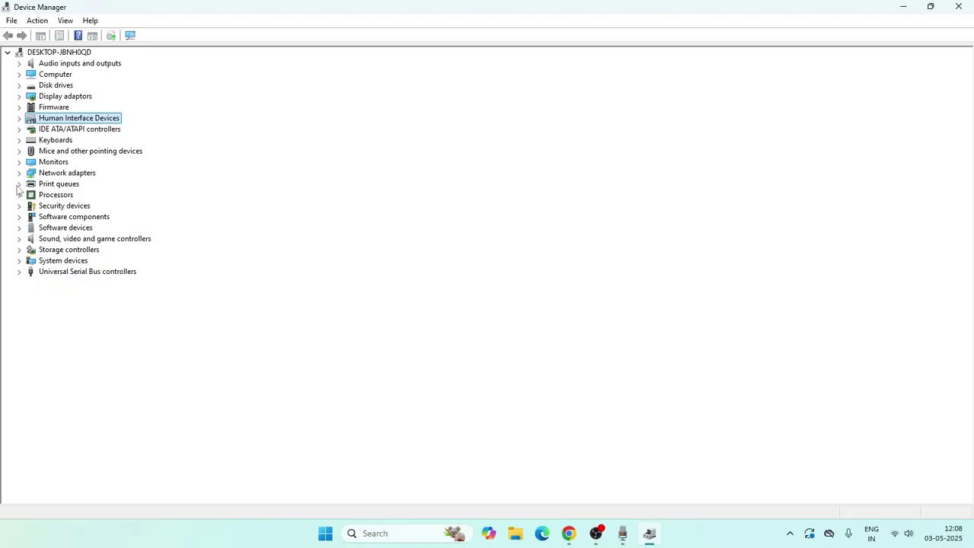
pyautogui.click(19, 151)
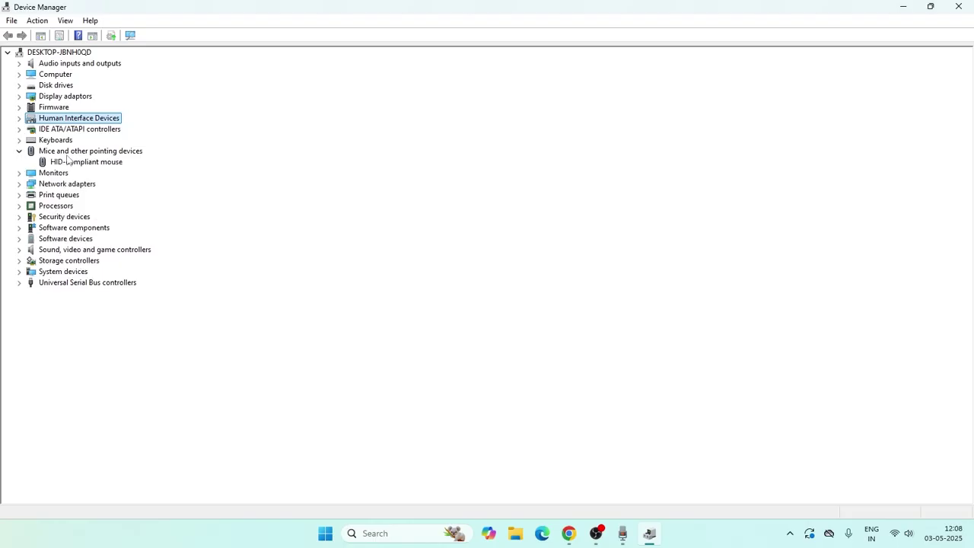
pyautogui.rightClick(118, 163)
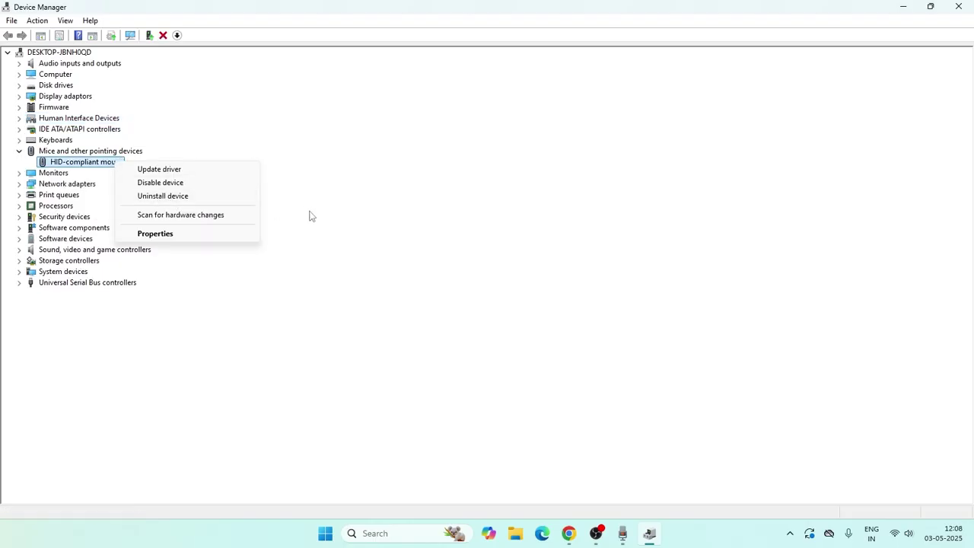
pyautogui.click(310, 216)
pyautogui.click(19, 151)
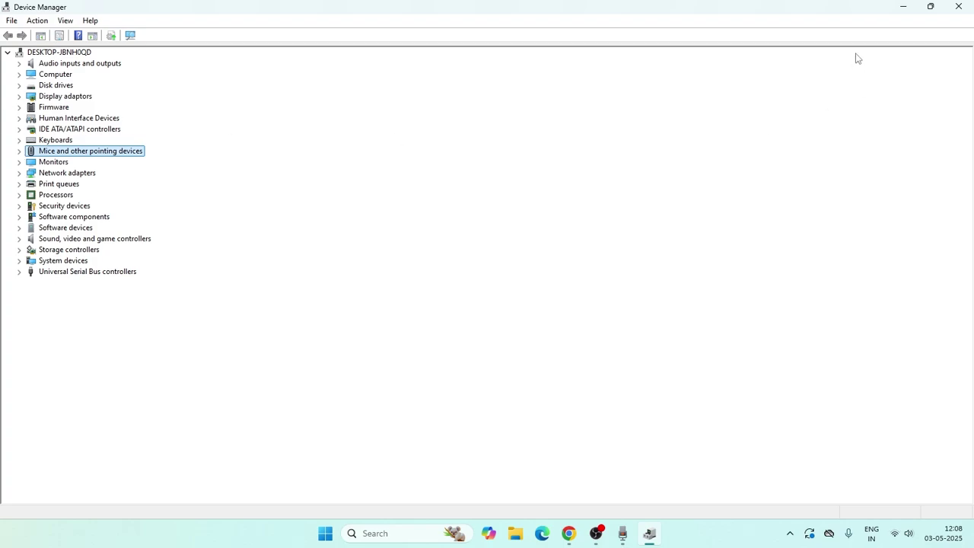
# Close Device Manager, open and dismiss the Start menu, then start an app search.
pyautogui.click(951, 8)
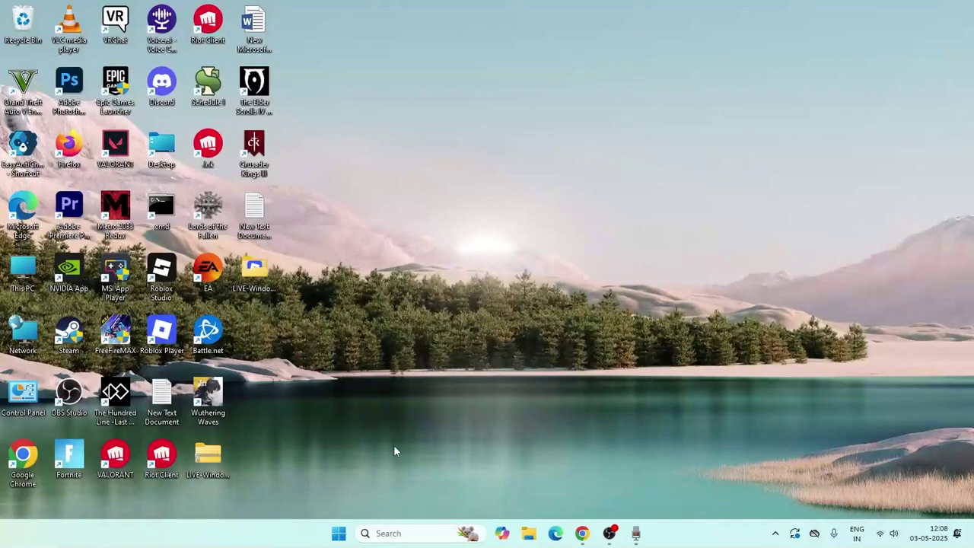
pyautogui.click(338, 533)
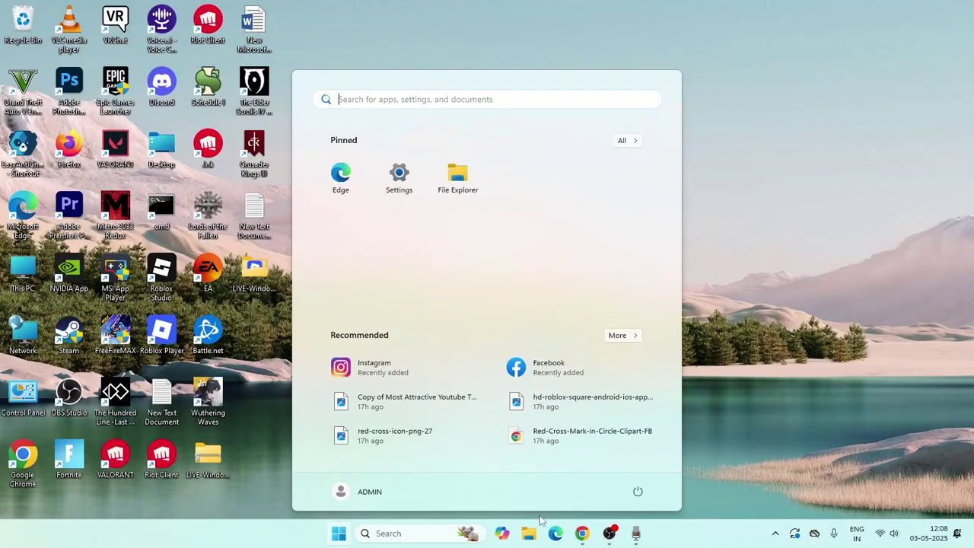
pyautogui.click(723, 169)
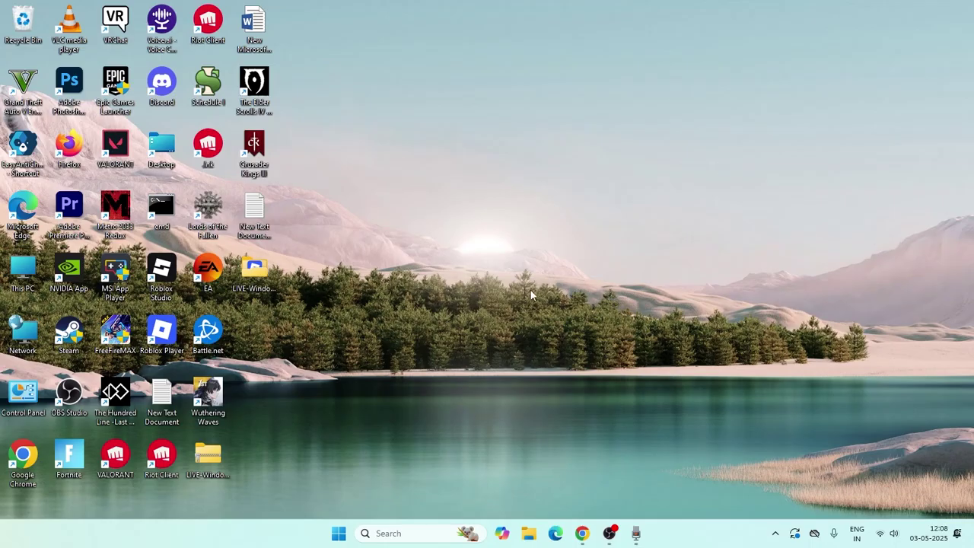
pyautogui.click(388, 532)
# Reopen Device Manager via a 'dev' search and expand Human Interface Devices.
pyautogui.write('dev')
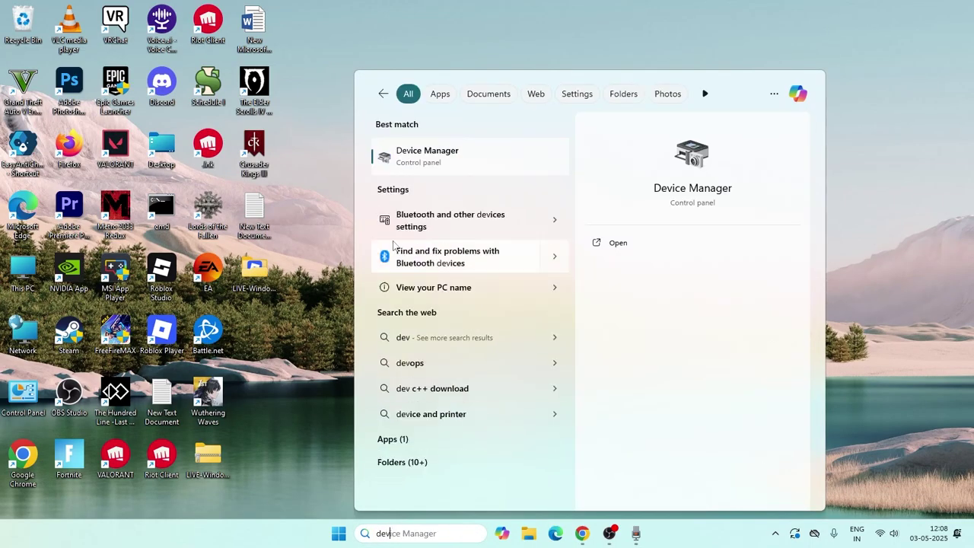
pyautogui.click(414, 163)
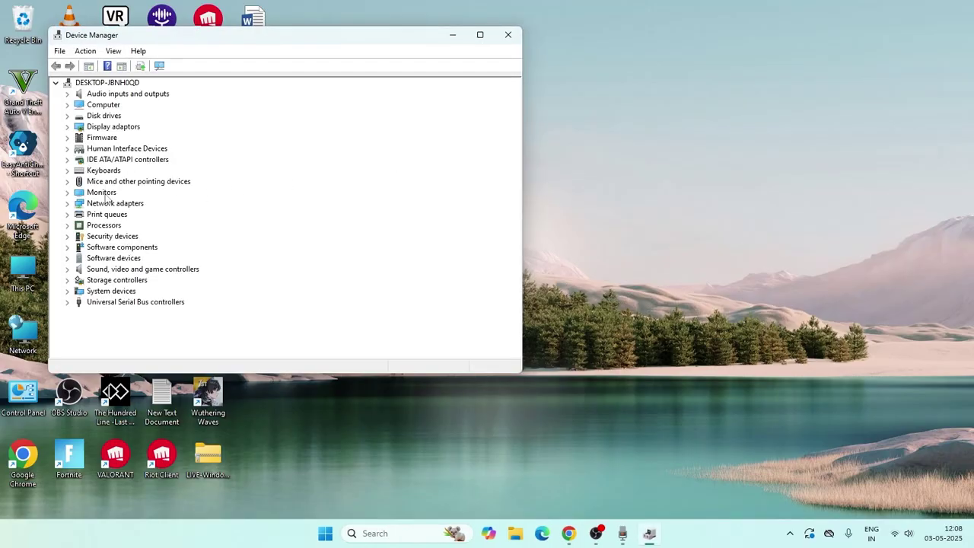
pyautogui.click(68, 149)
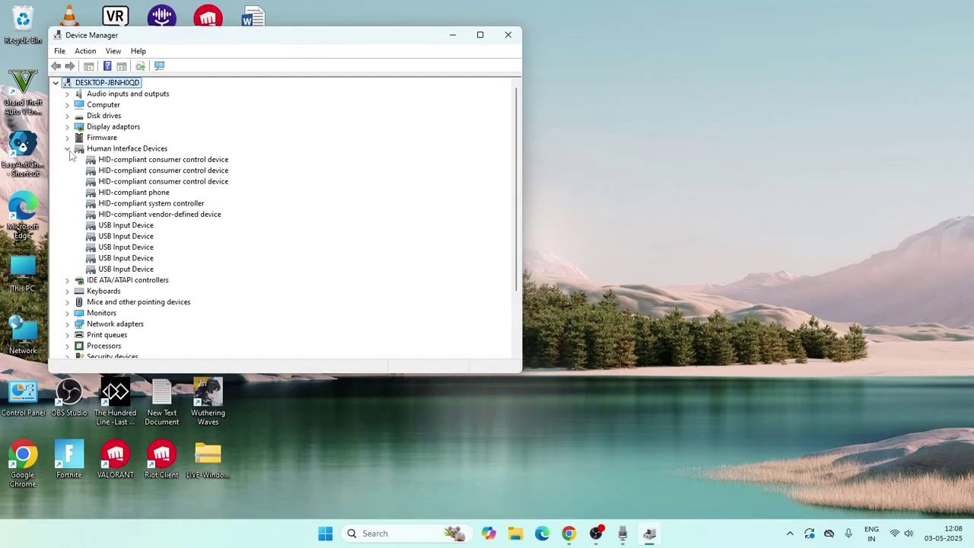
# List the HID-compliant phone's compatible drivers, then cancel and close its properties unchanged.
pyautogui.rightClick(163, 193)
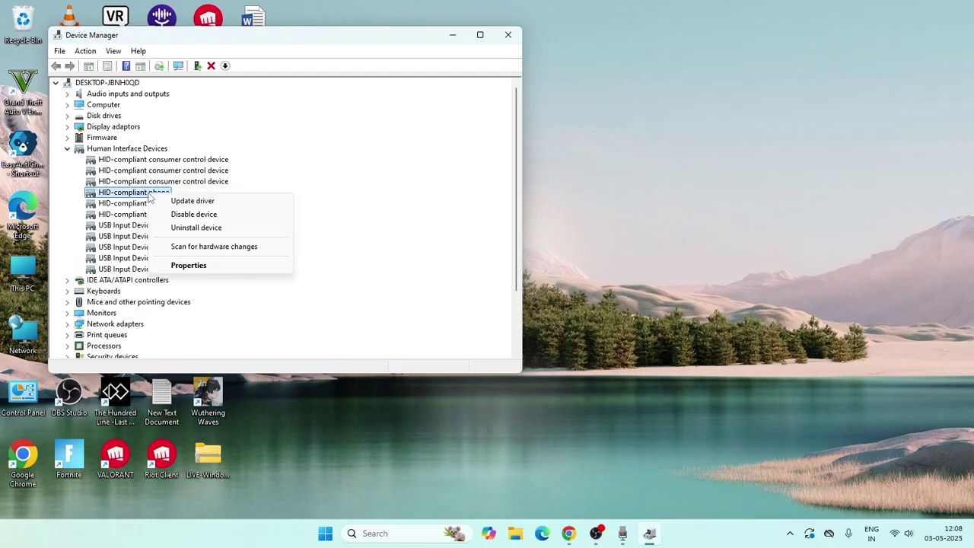
pyautogui.click(190, 266)
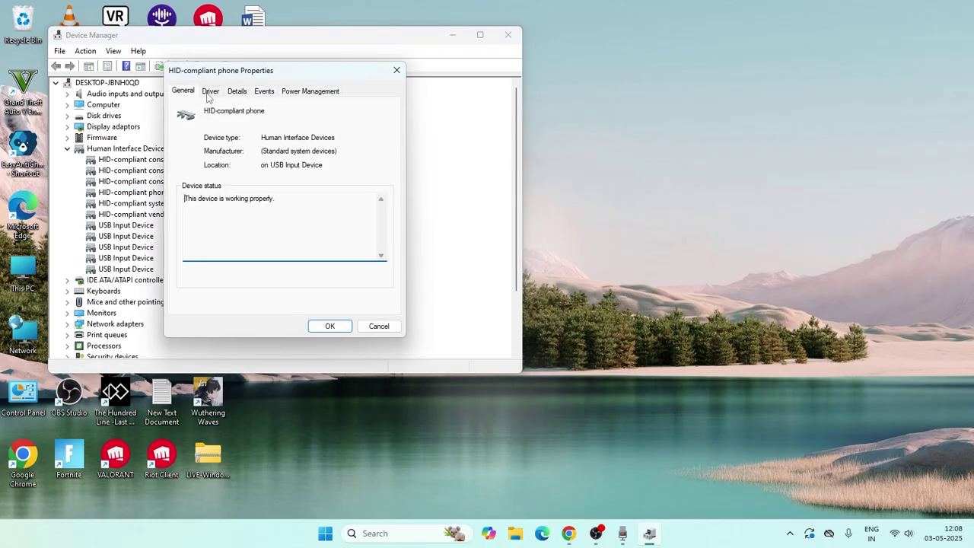
pyautogui.click(209, 92)
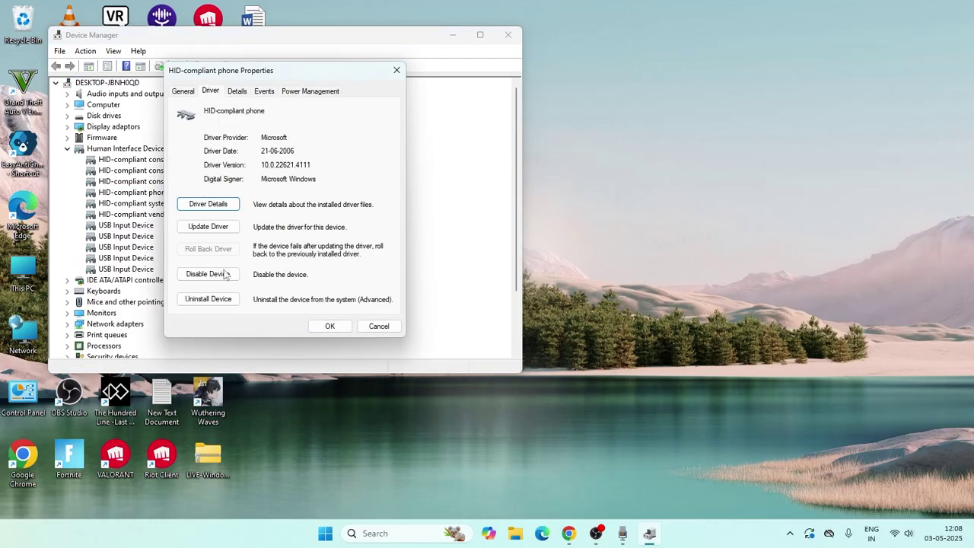
pyautogui.click(197, 227)
pyautogui.click(162, 234)
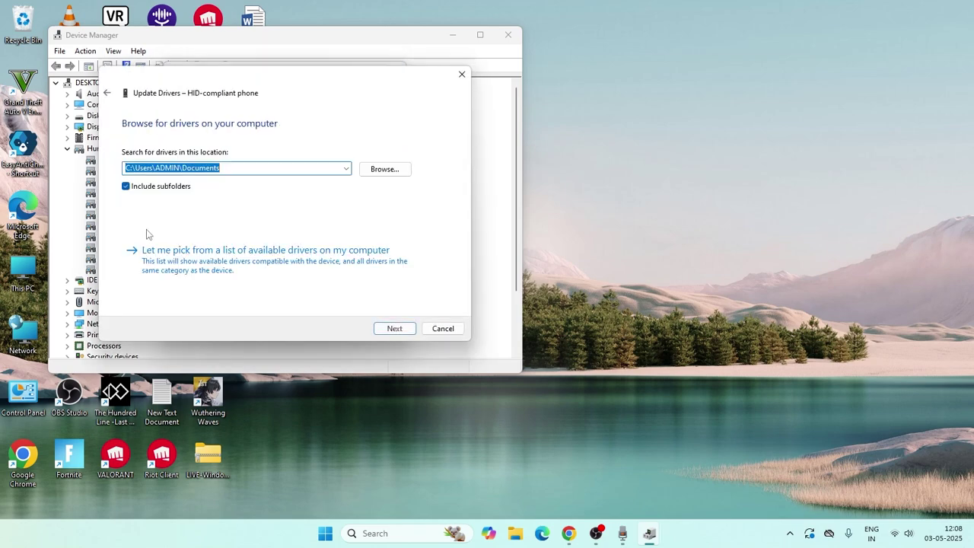
pyautogui.click(253, 256)
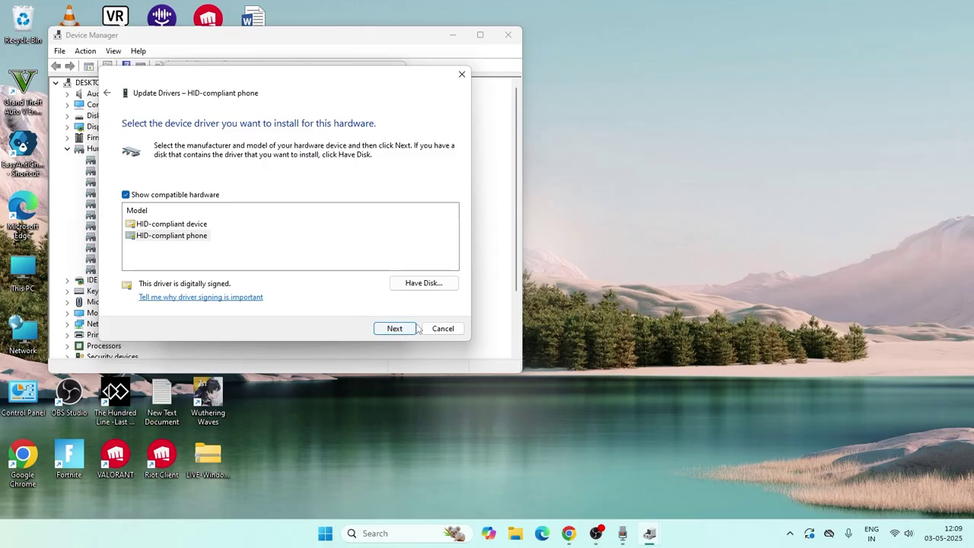
pyautogui.click(443, 328)
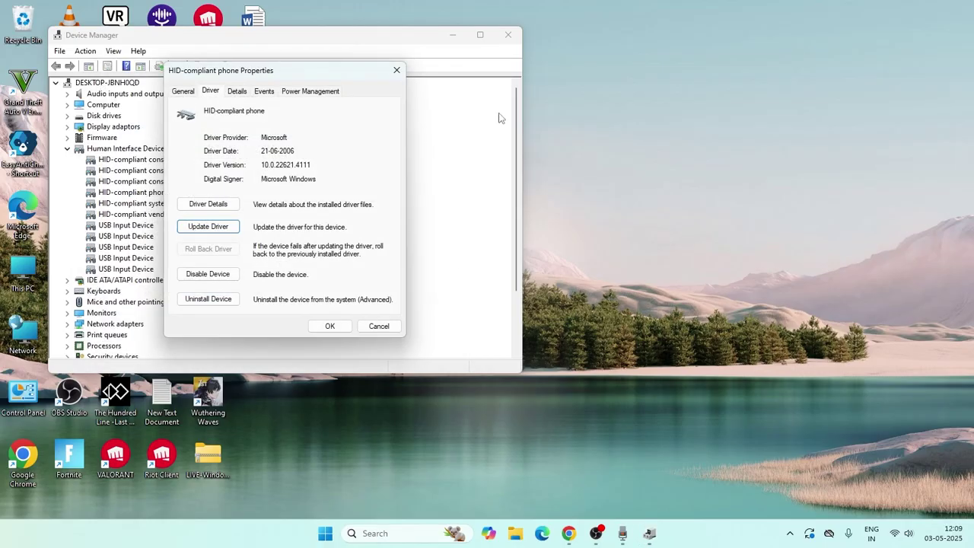
pyautogui.click(397, 70)
# Collapse Human Interface Devices and open the HID-compliant mouse's properties under pointing devices.
pyautogui.click(67, 149)
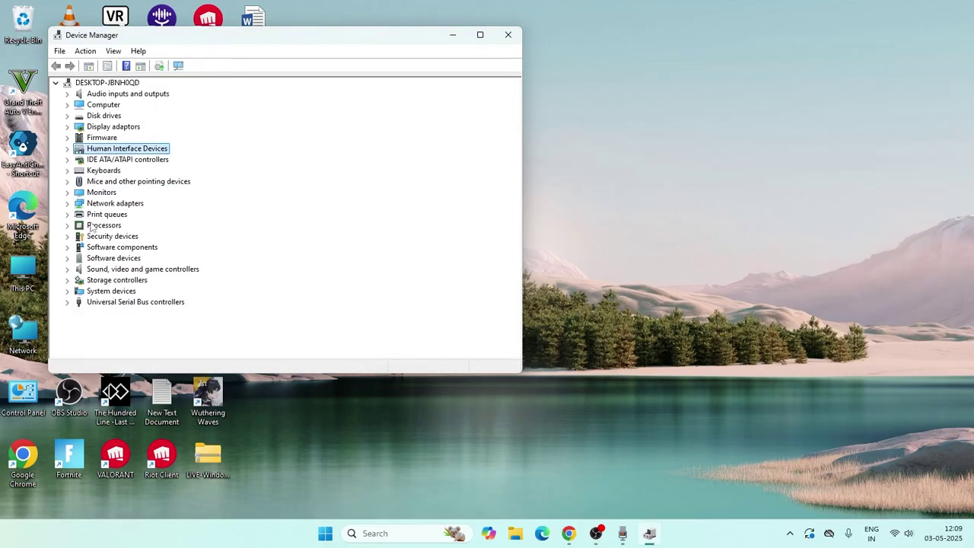
pyautogui.click(67, 181)
pyautogui.rightClick(130, 194)
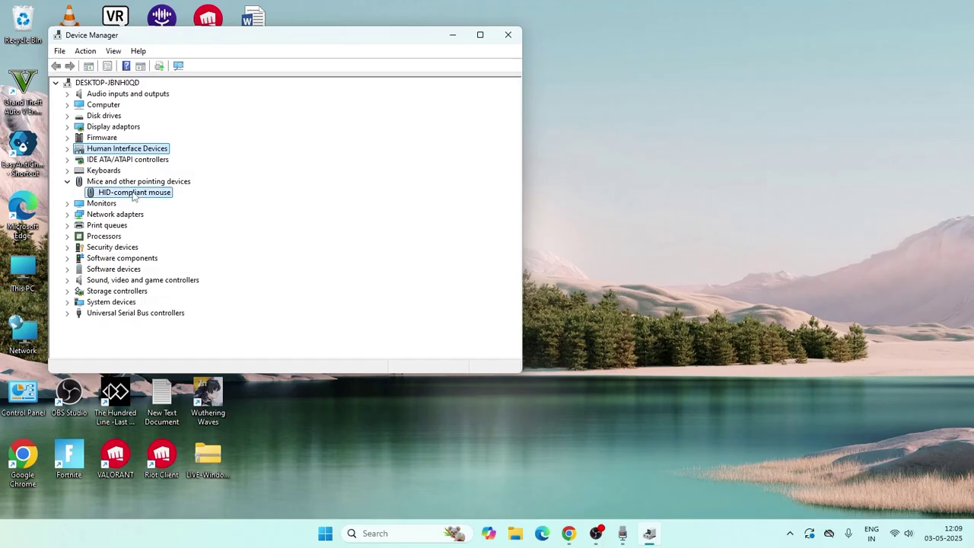
pyautogui.click(175, 263)
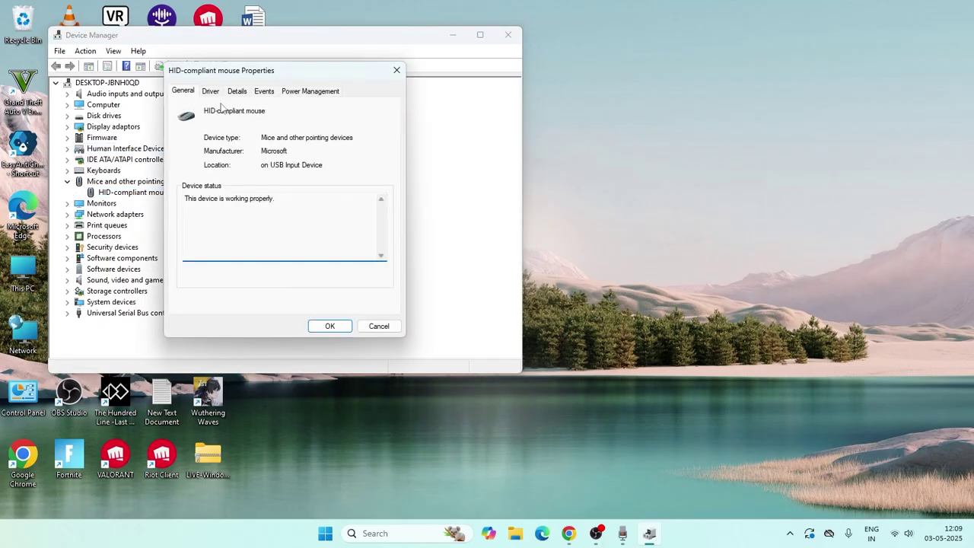
# List the mouse's compatible drivers, cancel without installing, and close Device Manager.
pyautogui.click(211, 91)
pyautogui.click(204, 226)
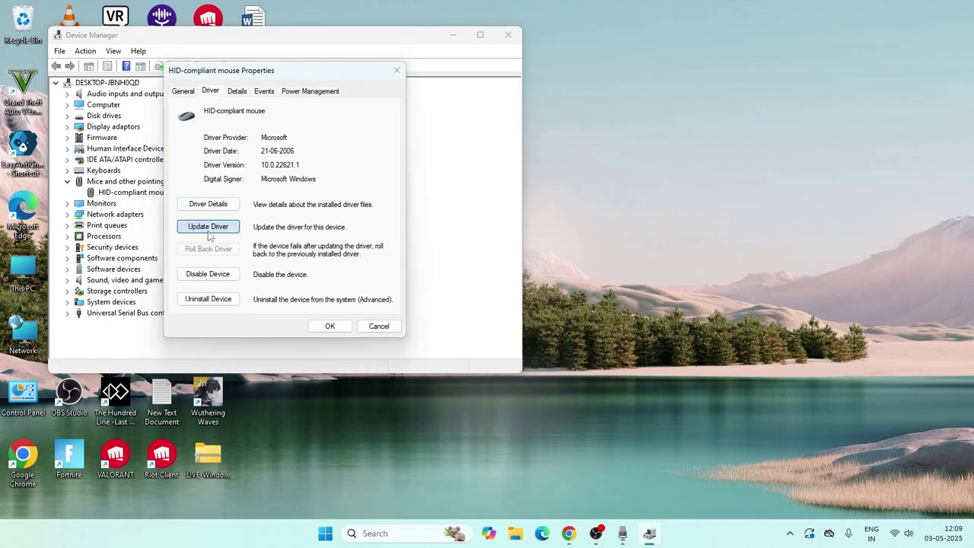
pyautogui.click(171, 228)
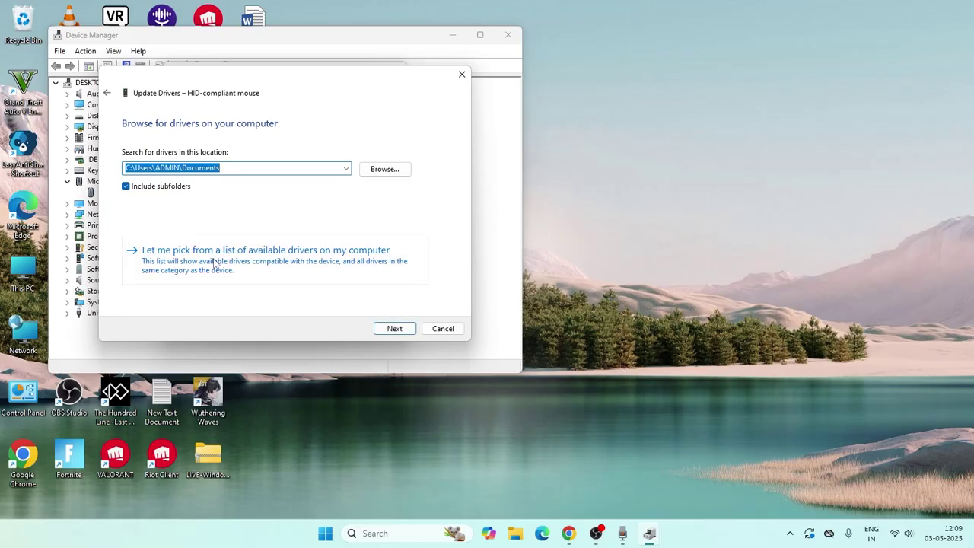
pyautogui.click(214, 259)
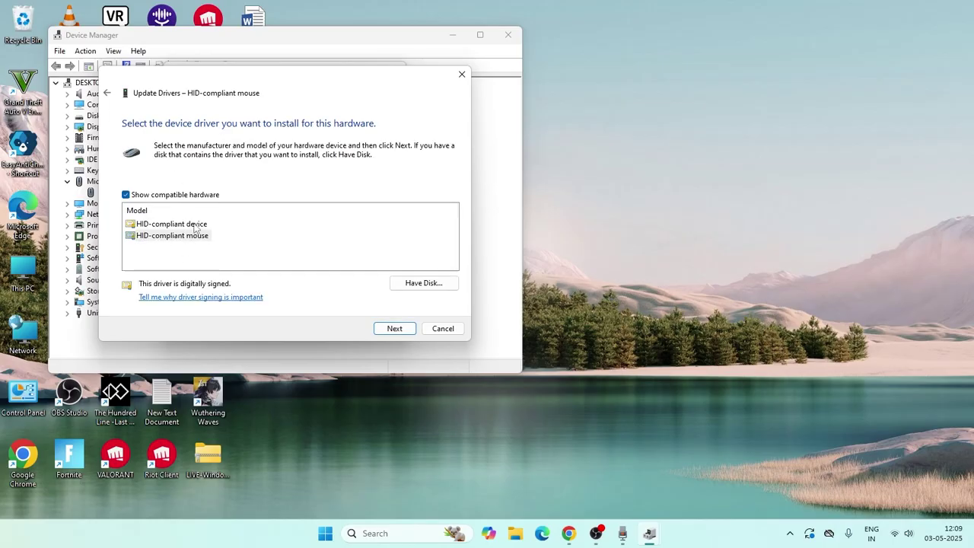
pyautogui.click(442, 328)
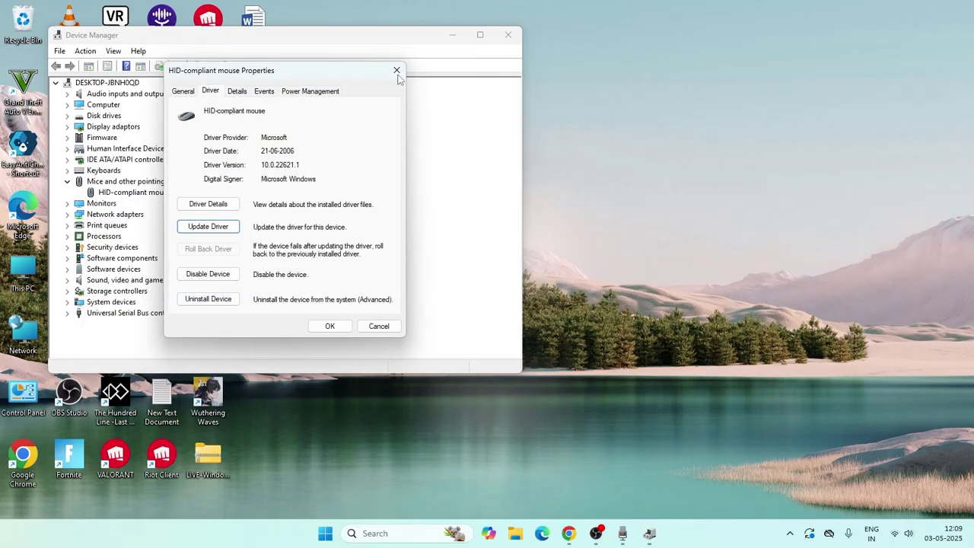
pyautogui.click(396, 70)
pyautogui.press('Left')
pyautogui.press('Left')
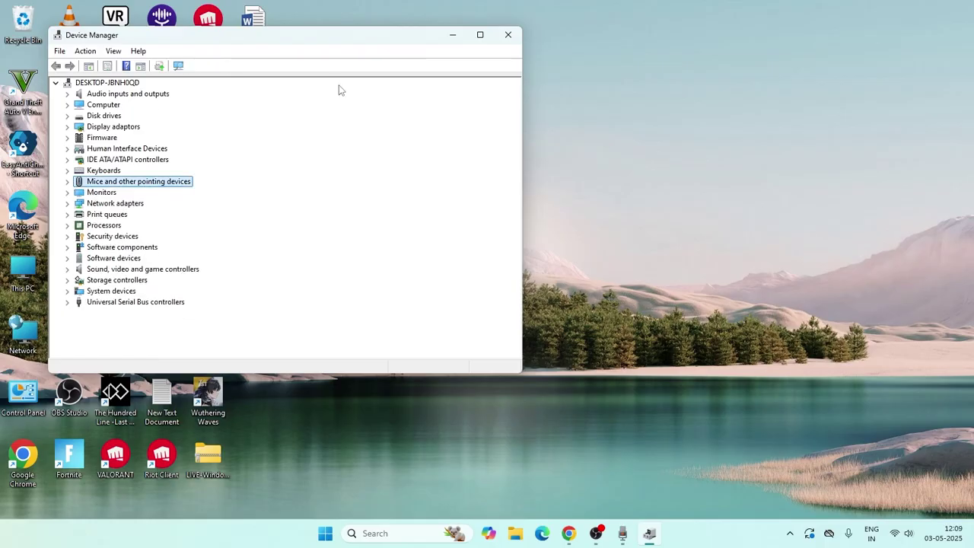
pyautogui.click(508, 34)
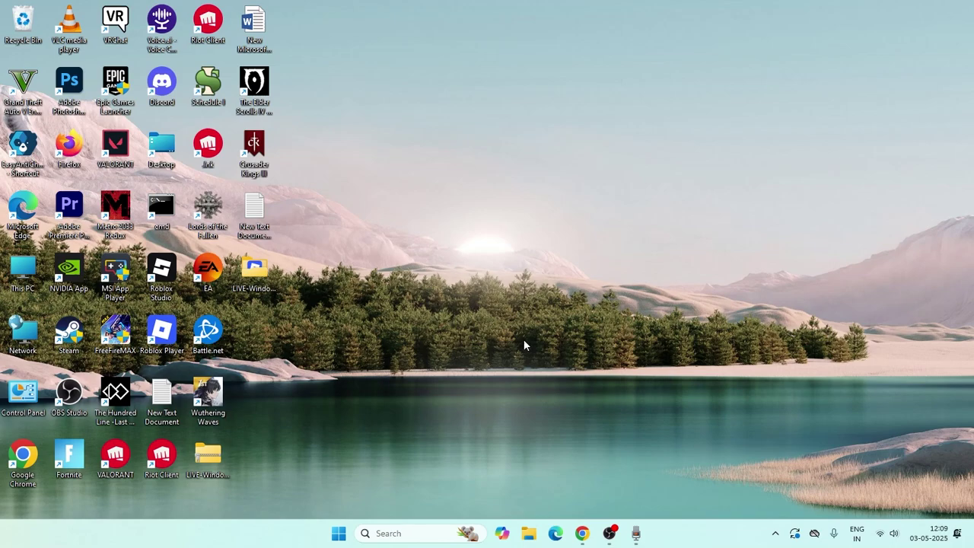
pyautogui.click(404, 533)
pyautogui.write('dev')
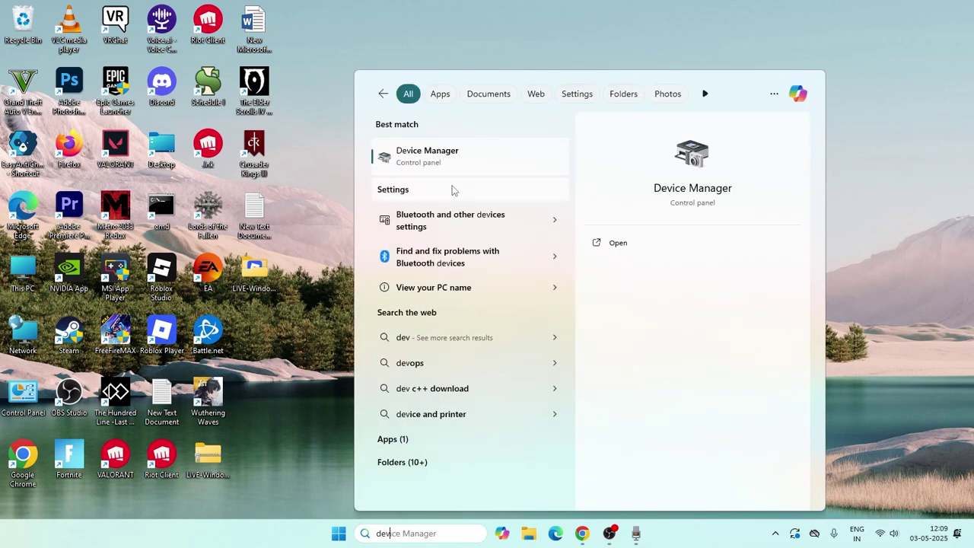
pyautogui.click(453, 161)
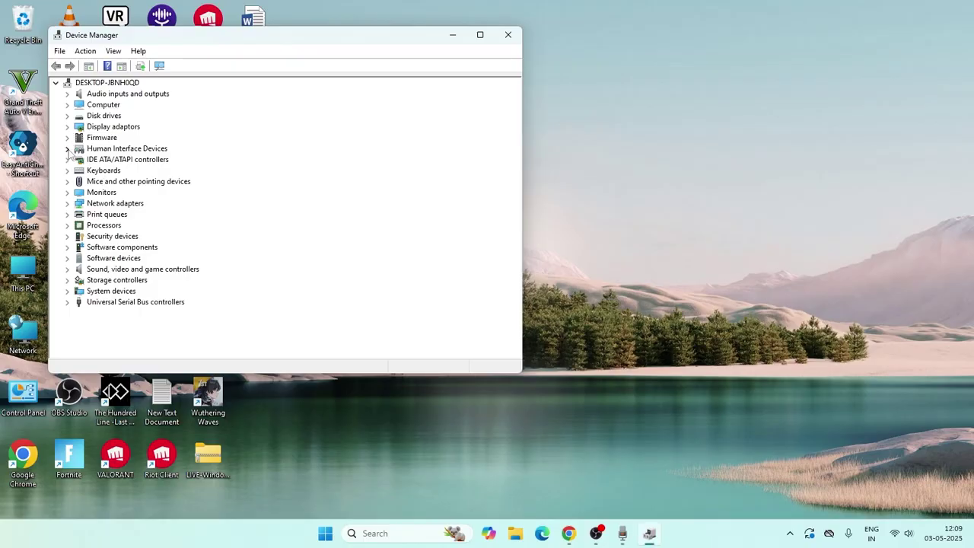
pyautogui.click(67, 148)
pyautogui.click(67, 148)
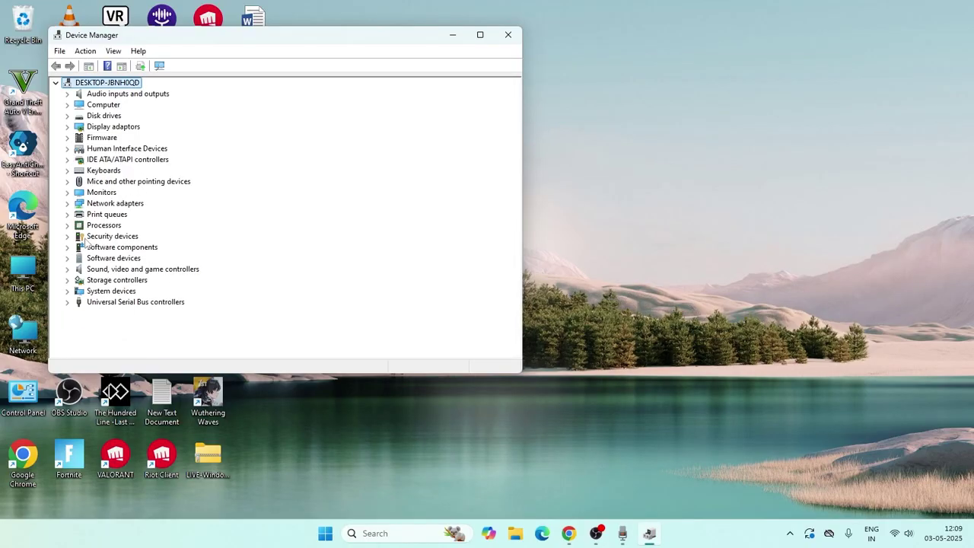
pyautogui.click(68, 182)
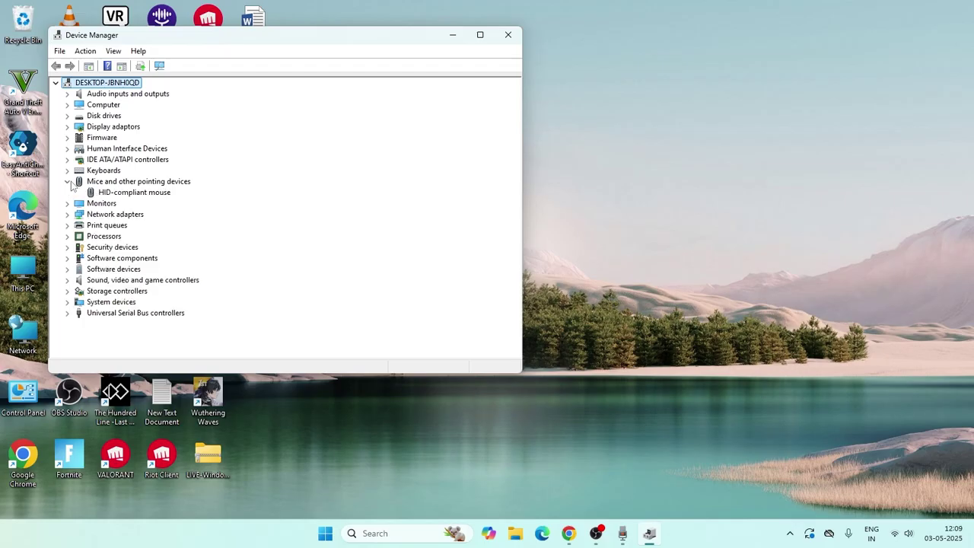
pyautogui.rightClick(146, 194)
pyautogui.click(401, 220)
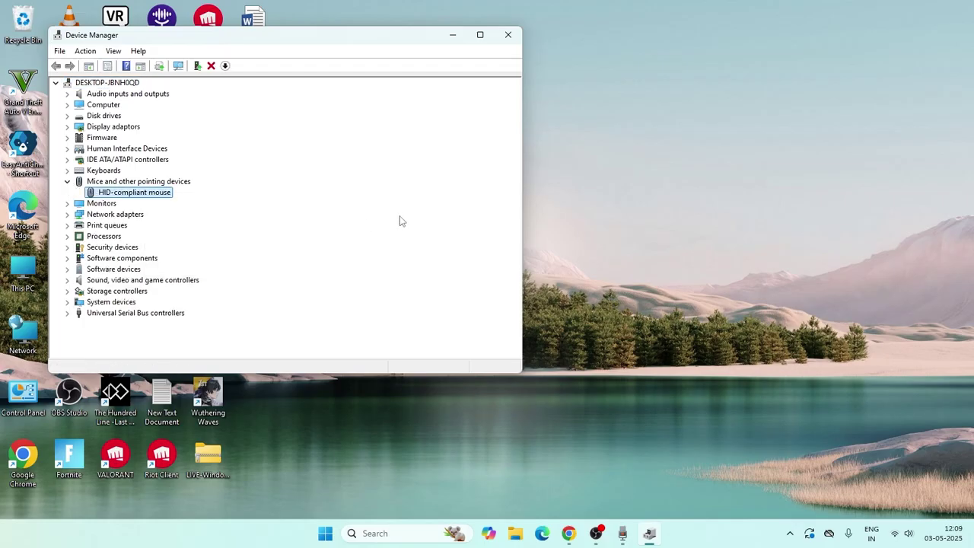
pyautogui.click(508, 34)
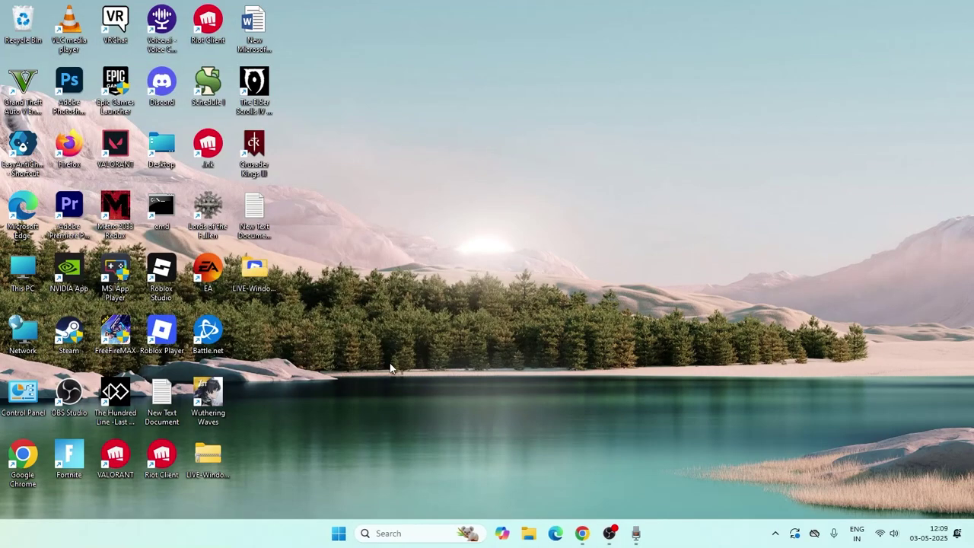